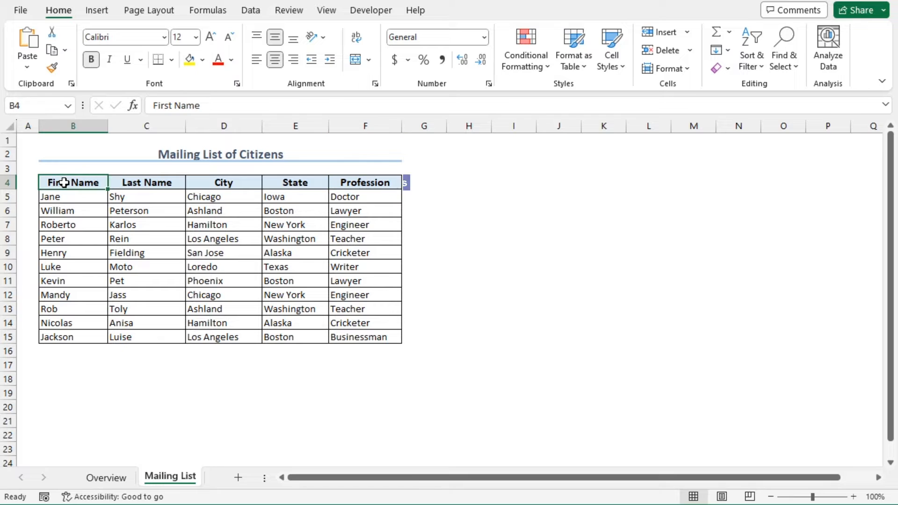
Define the workbook-level name MailingList for the citizens table in B4:F15, including its header row
{"action": "left_click", "coordinate": [364, 335], "text": "shift"}
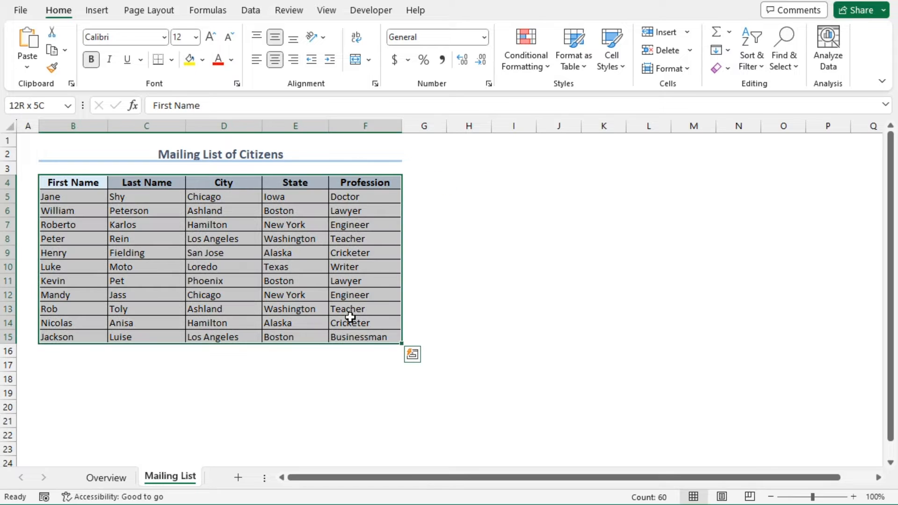
{"action": "left_click", "coordinate": [211, 14]}
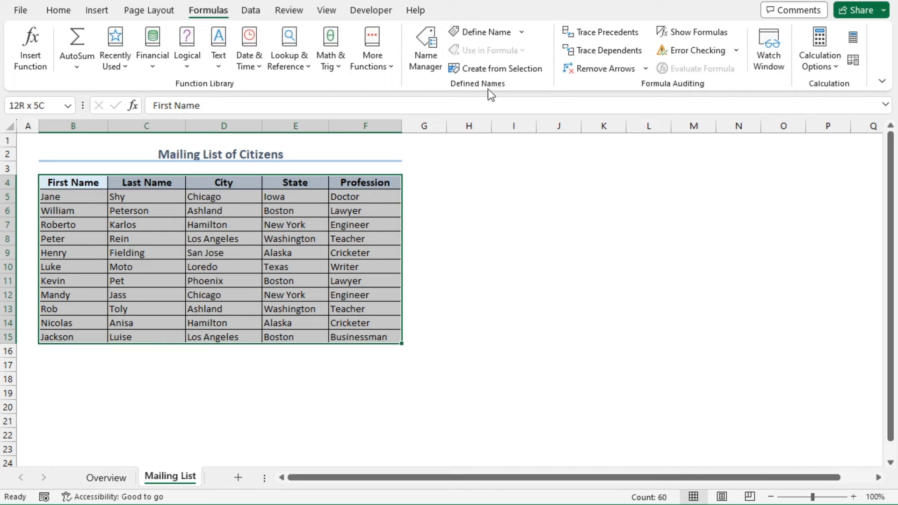
{"action": "left_click", "coordinate": [476, 32]}
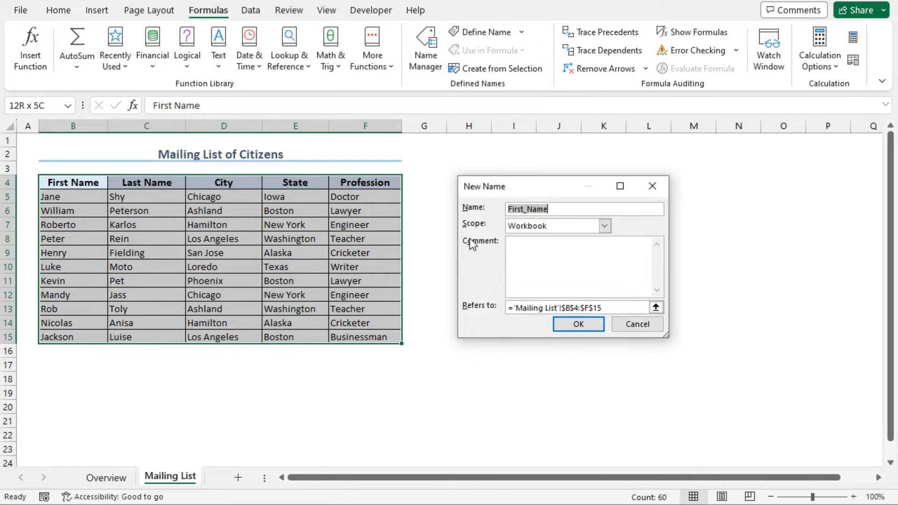
{"action": "mouse_move", "coordinate": [504, 187]}
{"action": "left_mouse_down"}
{"action": "mouse_move", "coordinate": [521, 192]}
{"action": "mouse_move", "coordinate": [491, 186]}
{"action": "mouse_move", "coordinate": [505, 180]}
{"action": "left_mouse_up"}
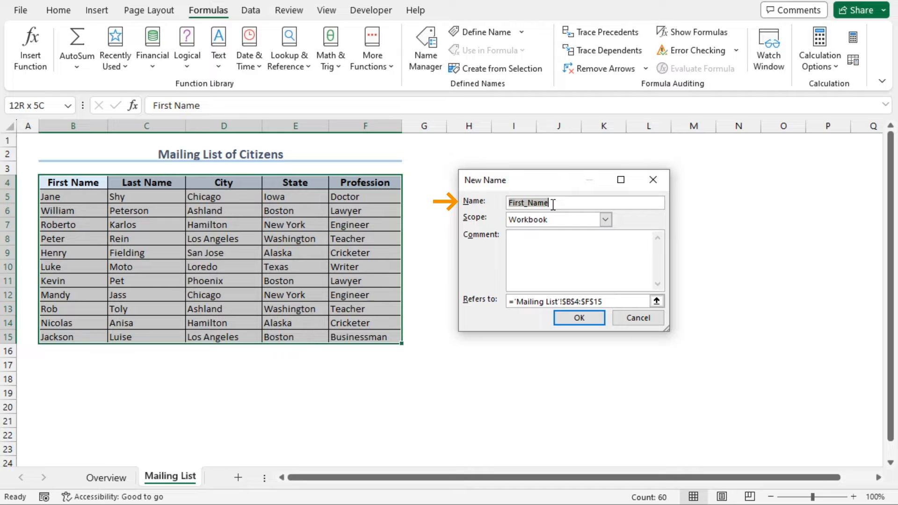
{"action": "type", "text": "MailingList"}
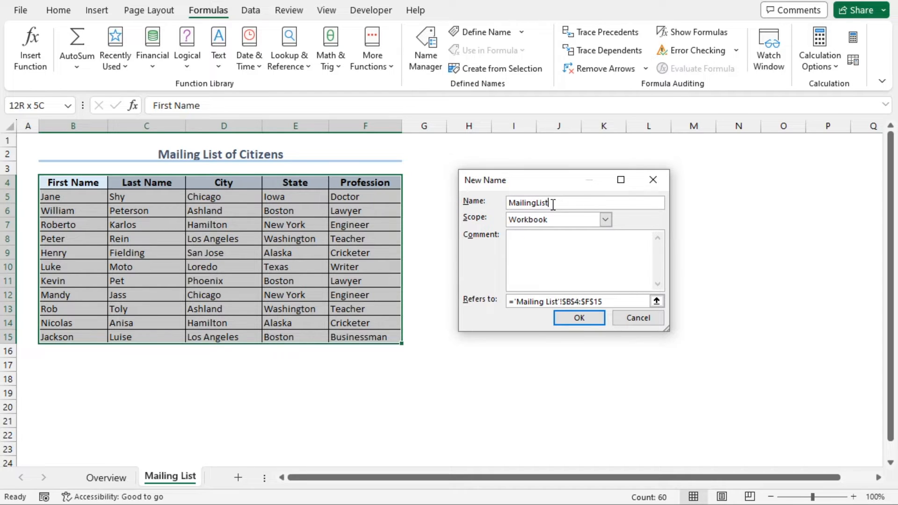
{"action": "left_click", "coordinate": [578, 321]}
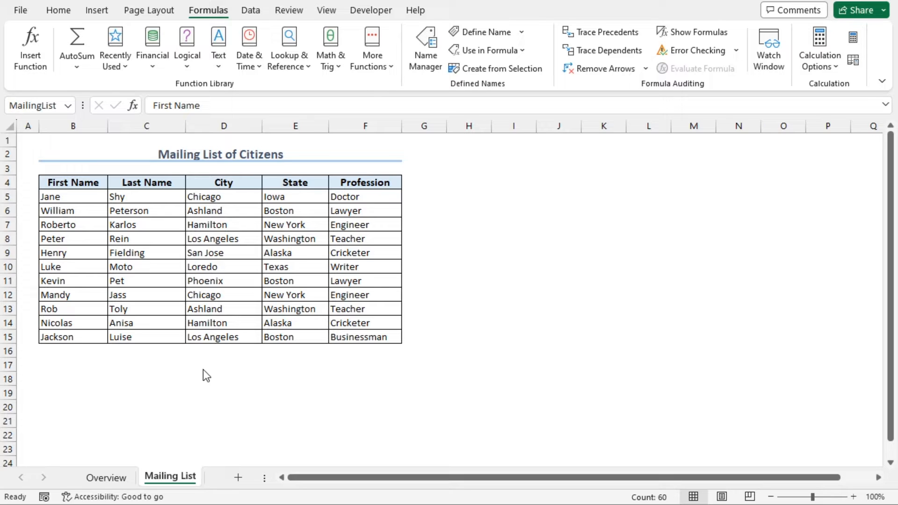
Switch to the blank Word document and start the Step-by-Step Mail Merge Wizard with Labels as the document type, advancing to the starting document stage
{"action": "key", "text": "alt+Tab"}
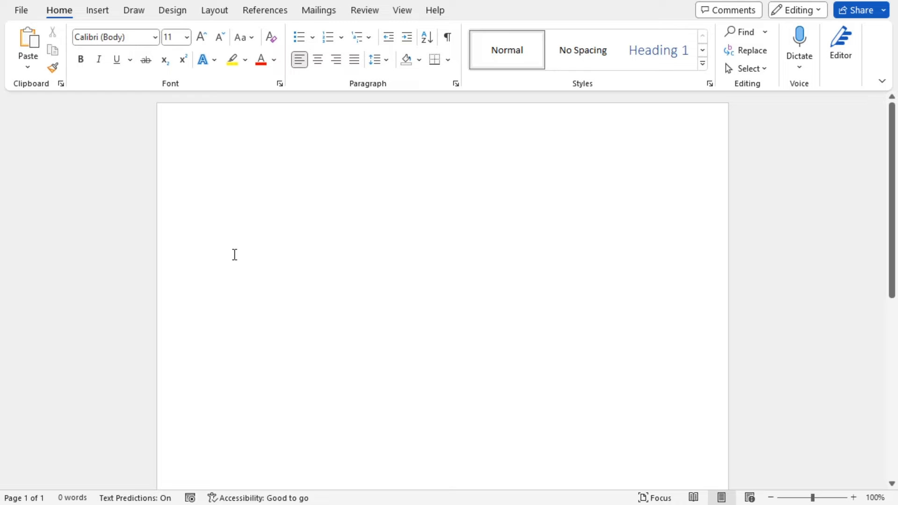
{"action": "left_click", "coordinate": [320, 12]}
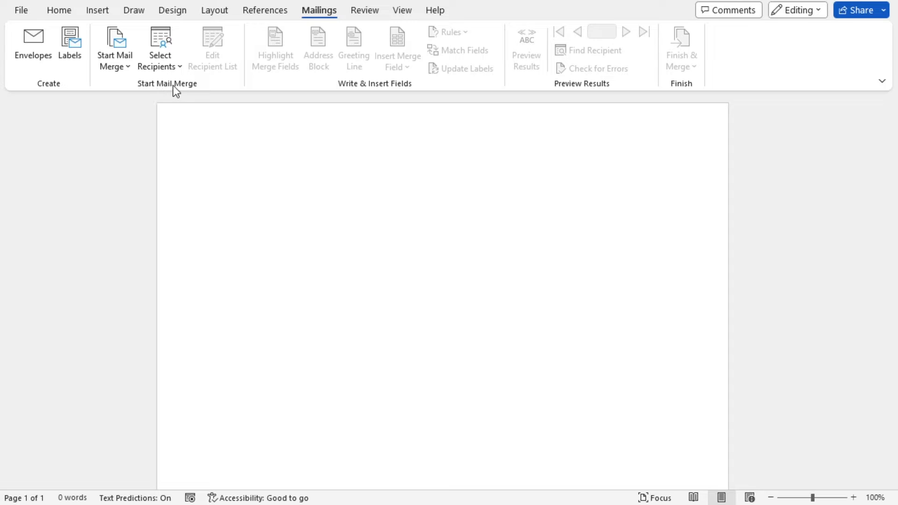
{"action": "left_click", "coordinate": [124, 65]}
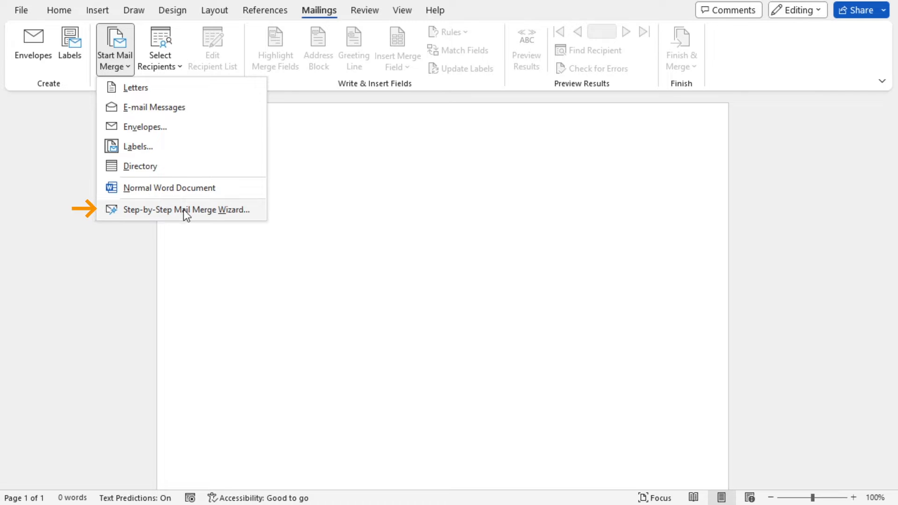
{"action": "left_click", "coordinate": [210, 213]}
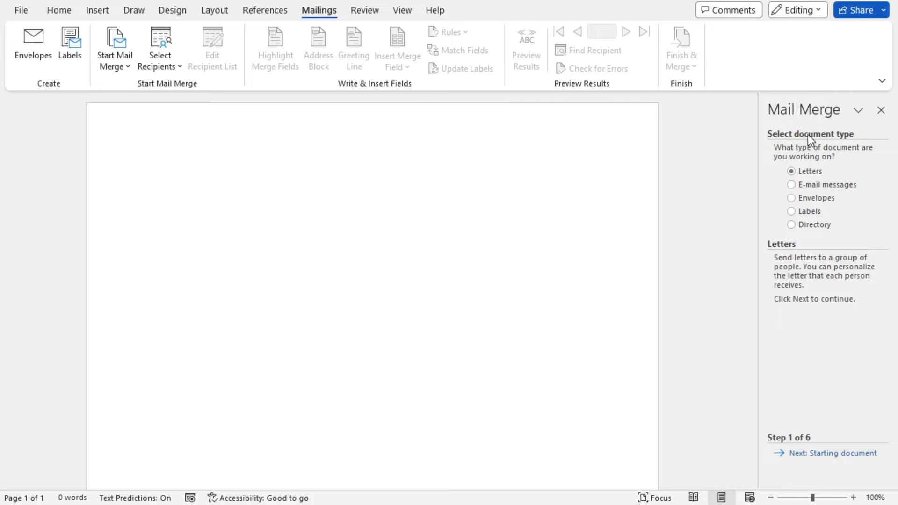
{"action": "left_click", "coordinate": [792, 211]}
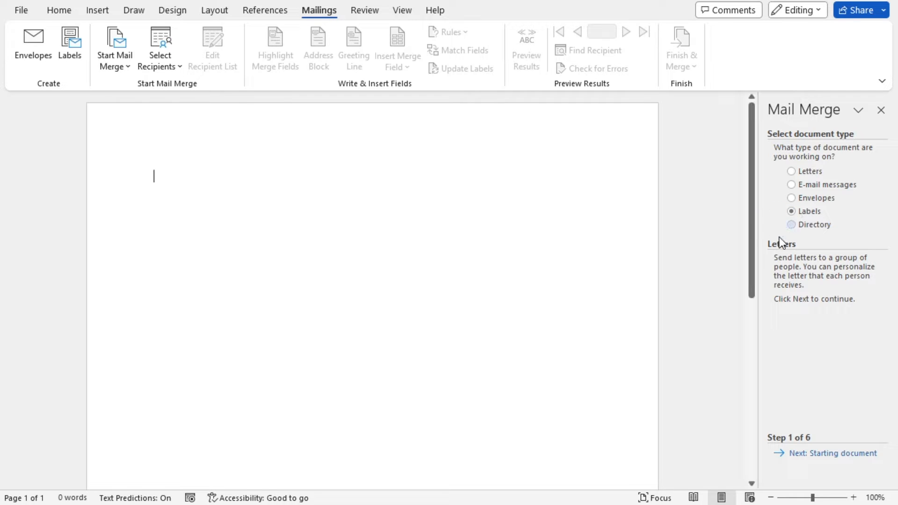
{"action": "left_click", "coordinate": [824, 457]}
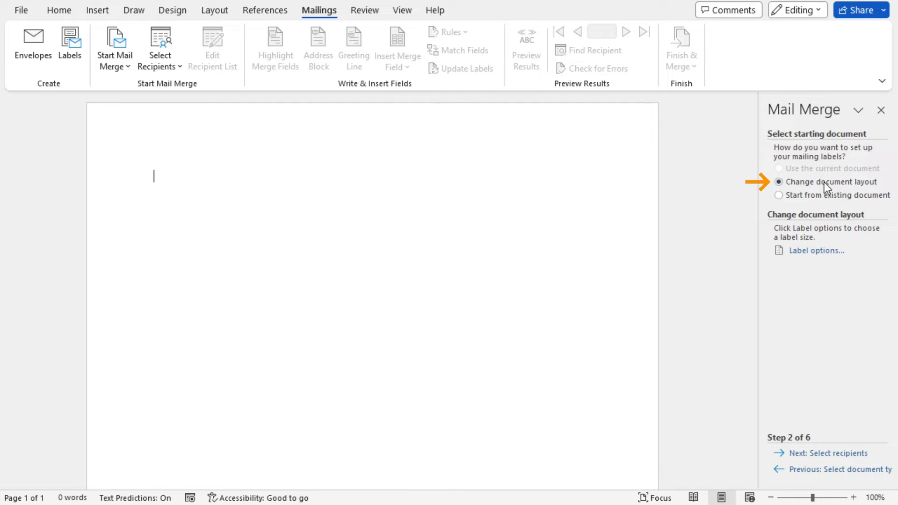
Open the label options for changing the document layout and set the label vendor to Avery US Letter
{"action": "left_click", "coordinate": [813, 252]}
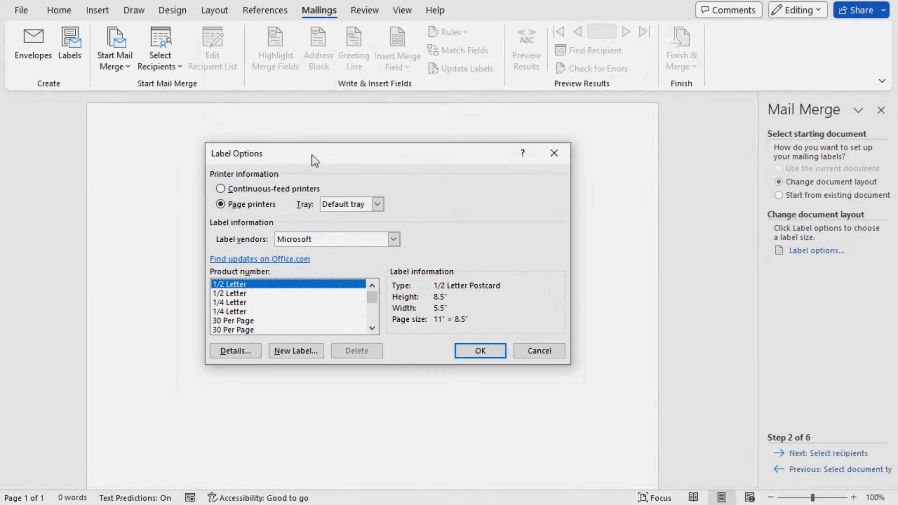
{"action": "left_click_drag", "start_coordinate": [312, 155], "coordinate": [322, 156]}
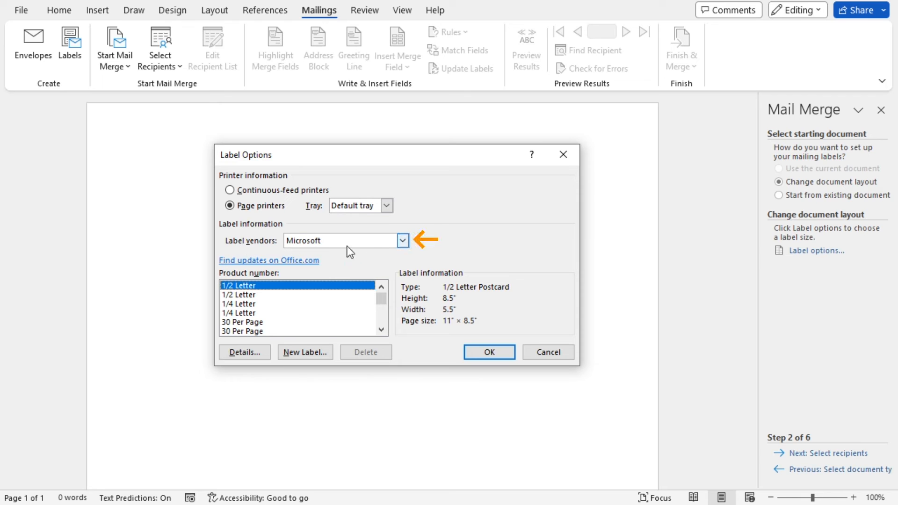
{"action": "left_click", "coordinate": [402, 241]}
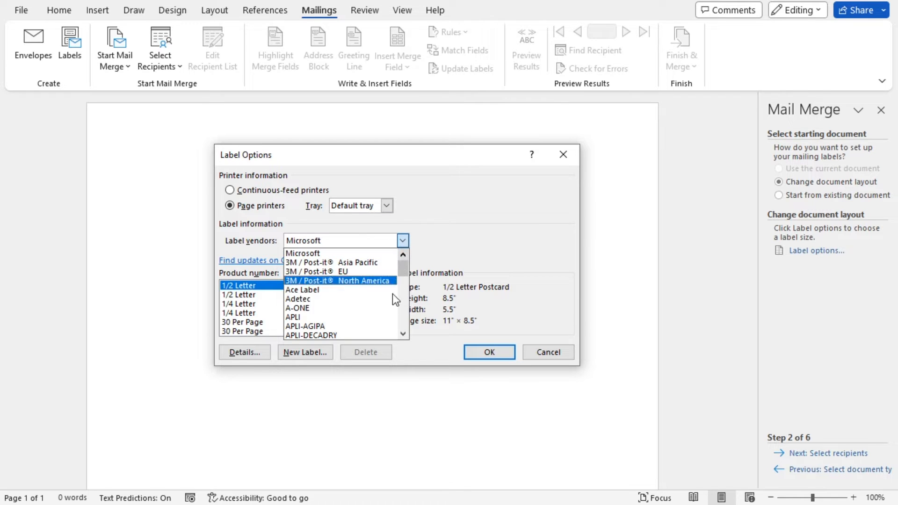
{"action": "left_click_drag", "start_coordinate": [405, 269], "coordinate": [349, 246]}
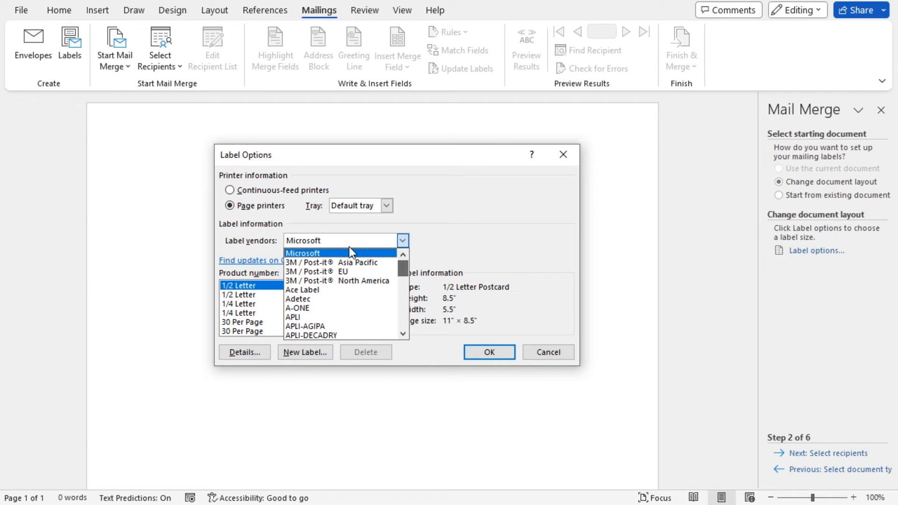
{"action": "type", "text": "av"}
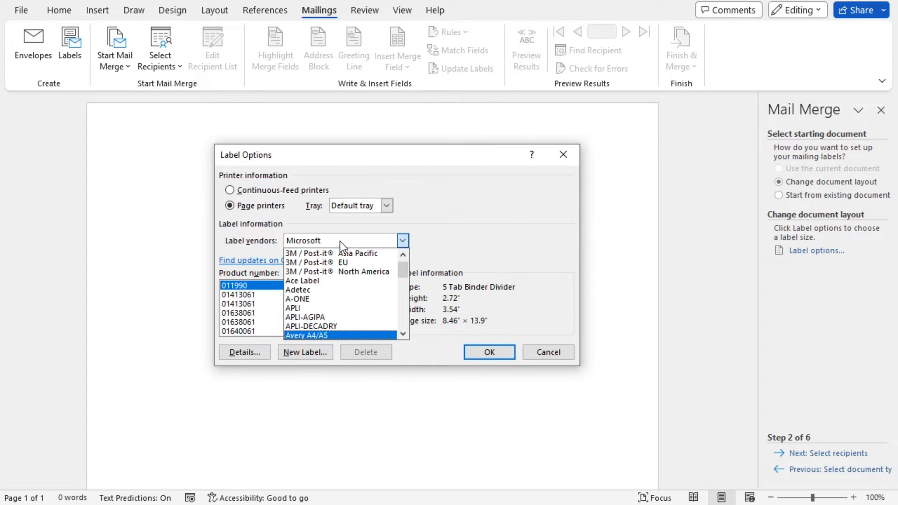
{"action": "scroll", "coordinate": [335, 286], "scroll_direction": "down", "scroll_amount": 1}
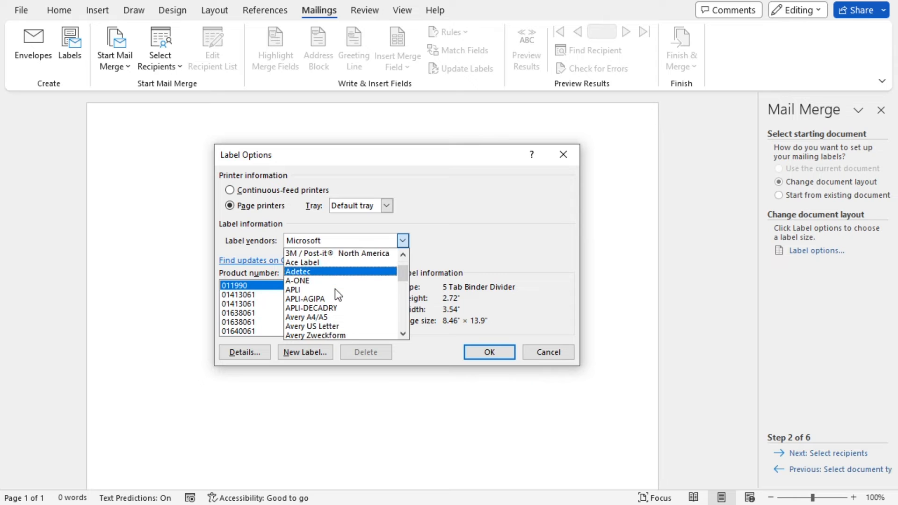
{"action": "left_click", "coordinate": [322, 318]}
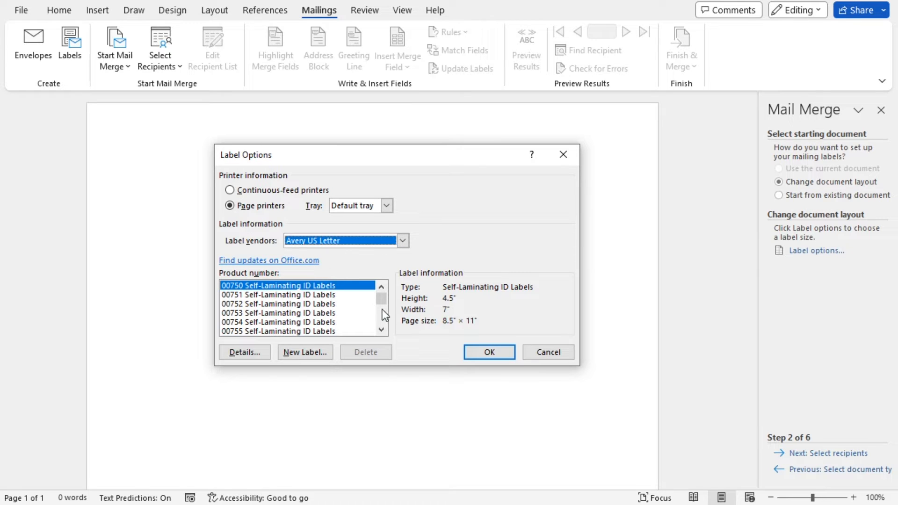
Choose the 85560 Address Labels product, check its dimension details, and apply the label layout to the document
{"action": "left_click_drag", "start_coordinate": [382, 298], "coordinate": [381, 314]}
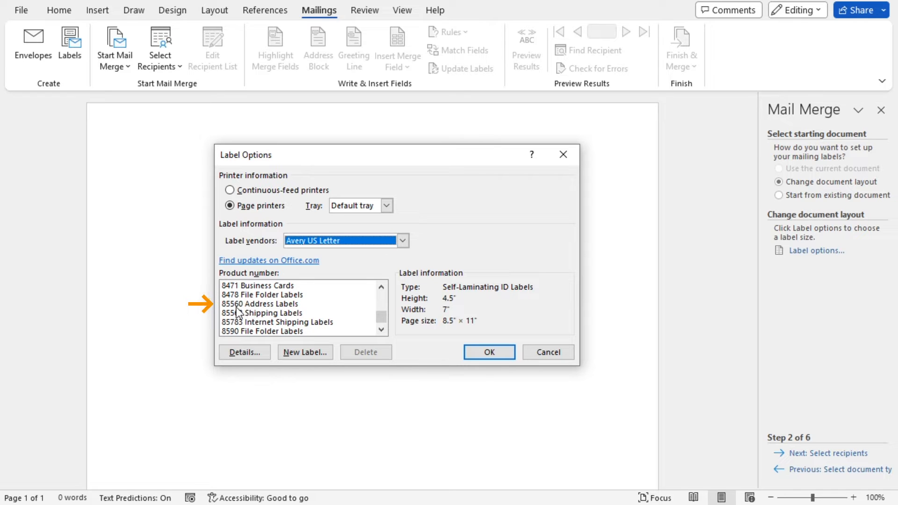
{"action": "left_click", "coordinate": [275, 304]}
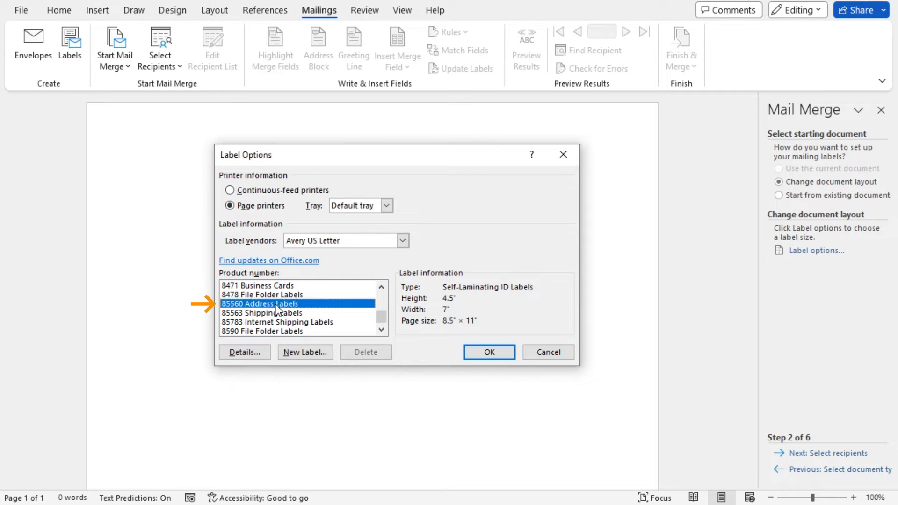
{"action": "left_click", "coordinate": [252, 353]}
{"action": "left_click_drag", "start_coordinate": [484, 141], "coordinate": [454, 142]}
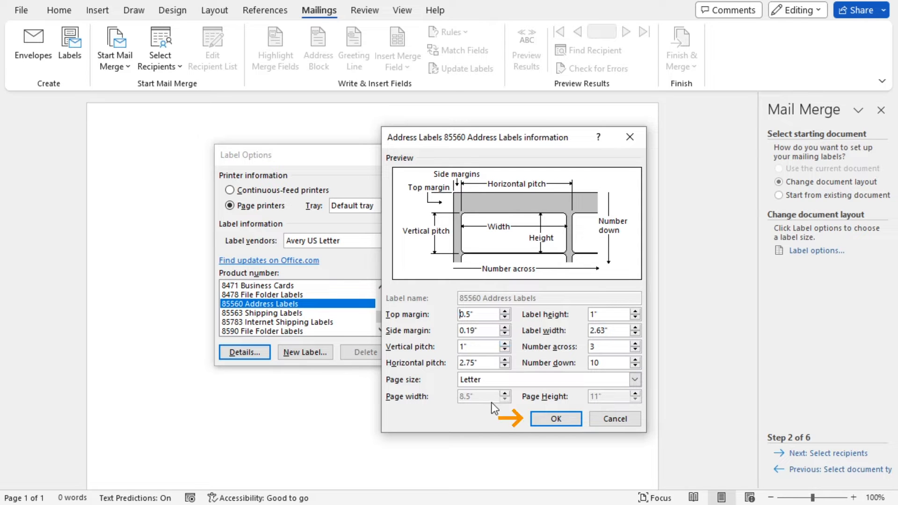
{"action": "left_click", "coordinate": [545, 422]}
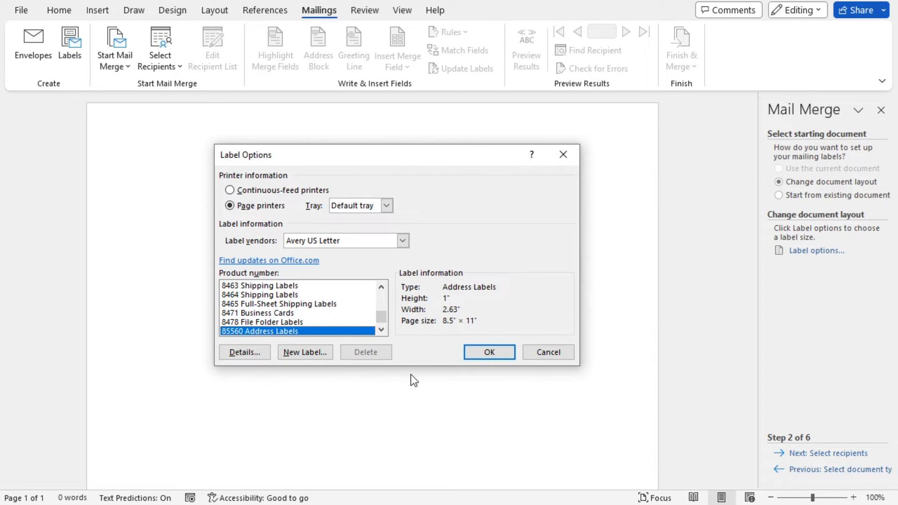
{"action": "left_click", "coordinate": [483, 354]}
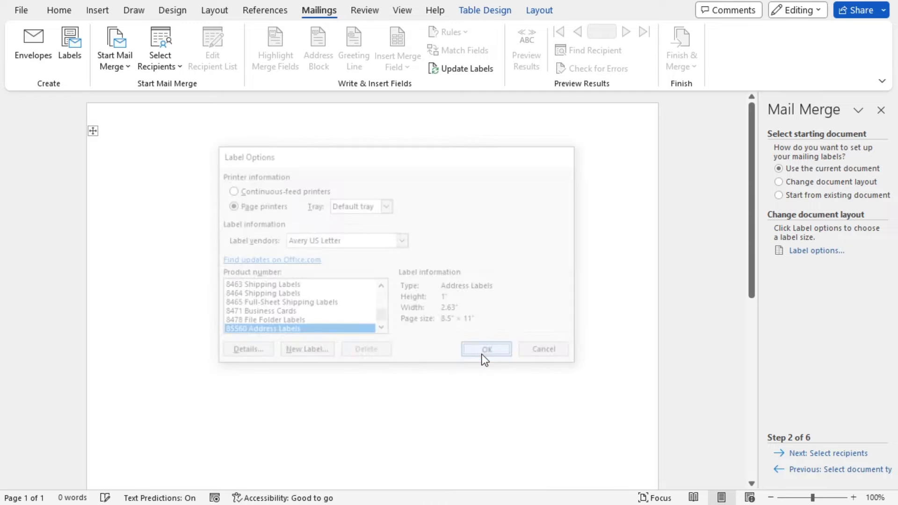
Advance the wizard to recipient selection and open Creating Mailing Label.xlsx from Downloads as the existing list
{"action": "left_click", "coordinate": [830, 454]}
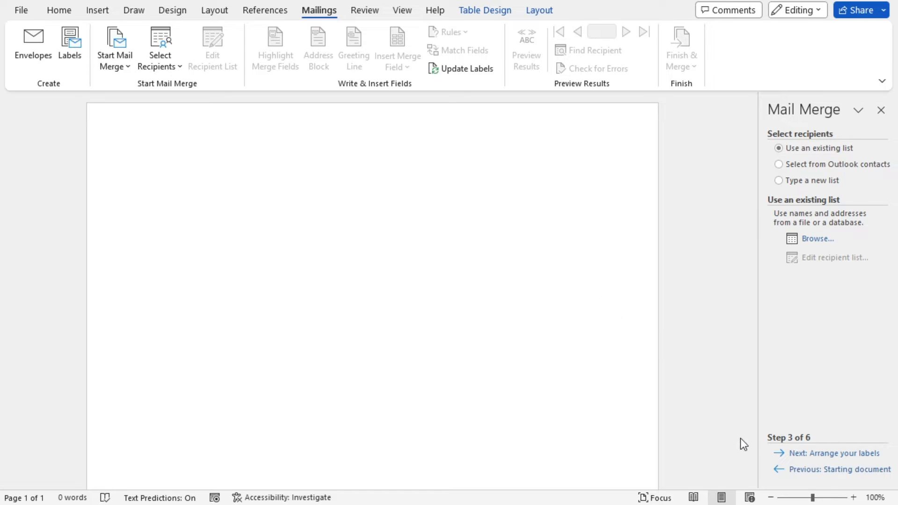
{"action": "left_click", "coordinate": [819, 469]}
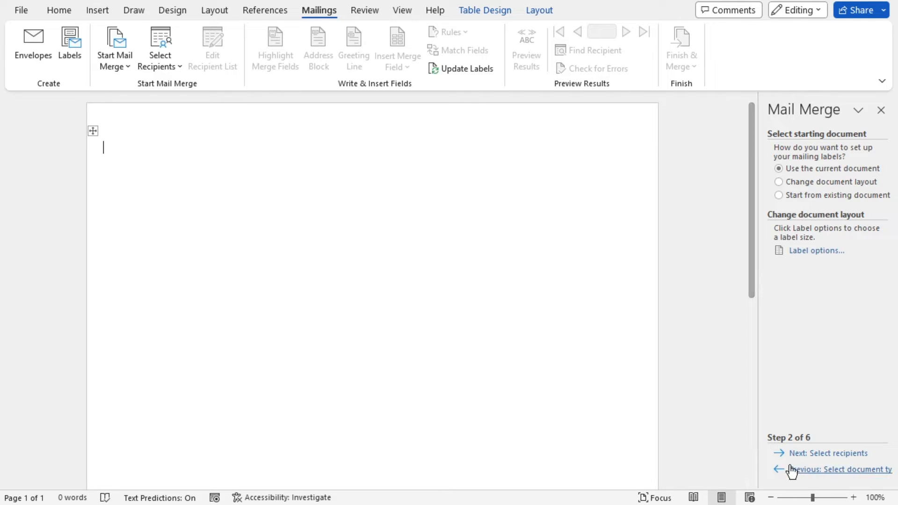
{"action": "left_click", "coordinate": [804, 454]}
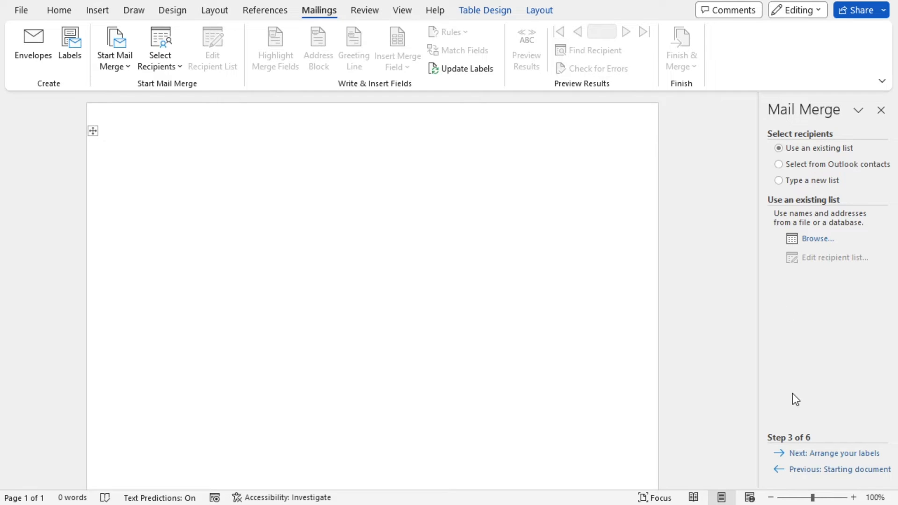
{"action": "left_click", "coordinate": [819, 240]}
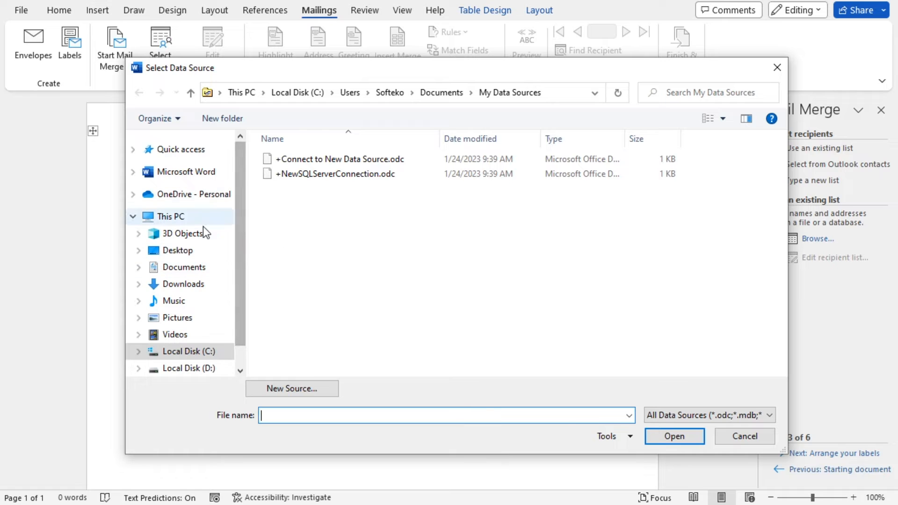
{"action": "left_click", "coordinate": [182, 287]}
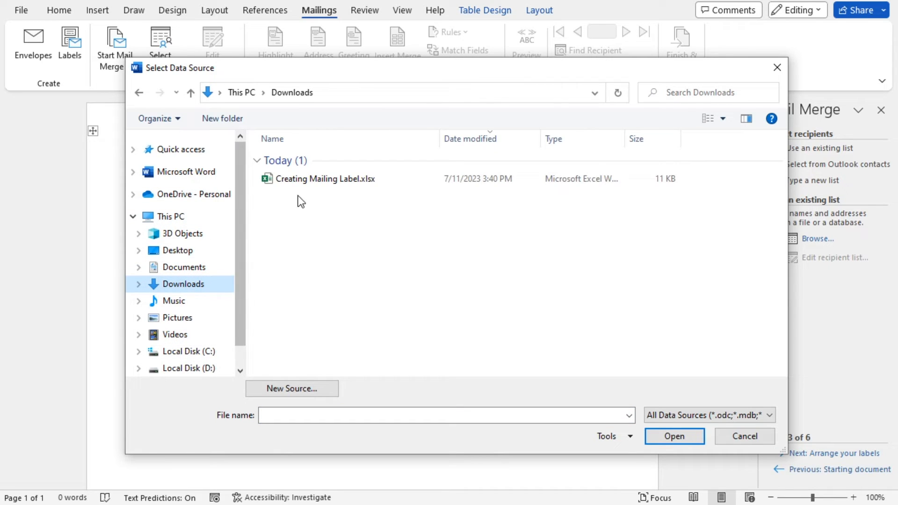
{"action": "left_click", "coordinate": [324, 178]}
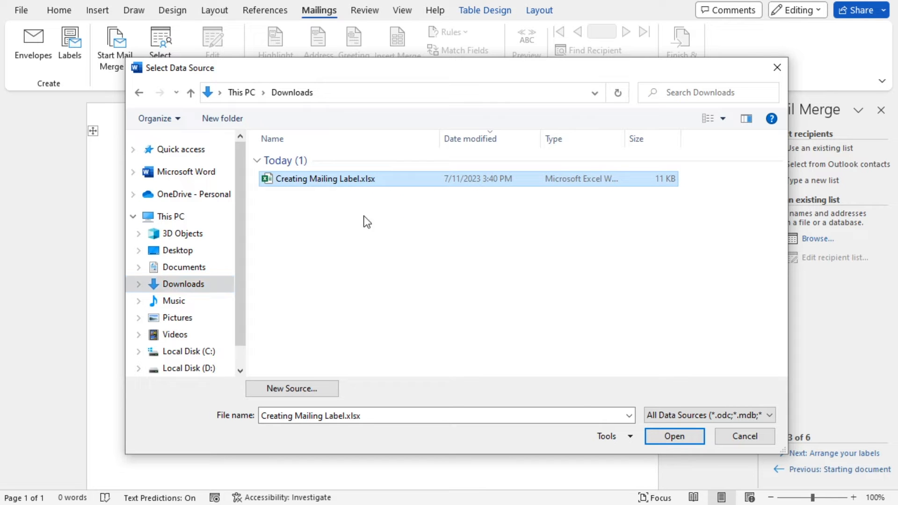
{"action": "left_click", "coordinate": [667, 437]}
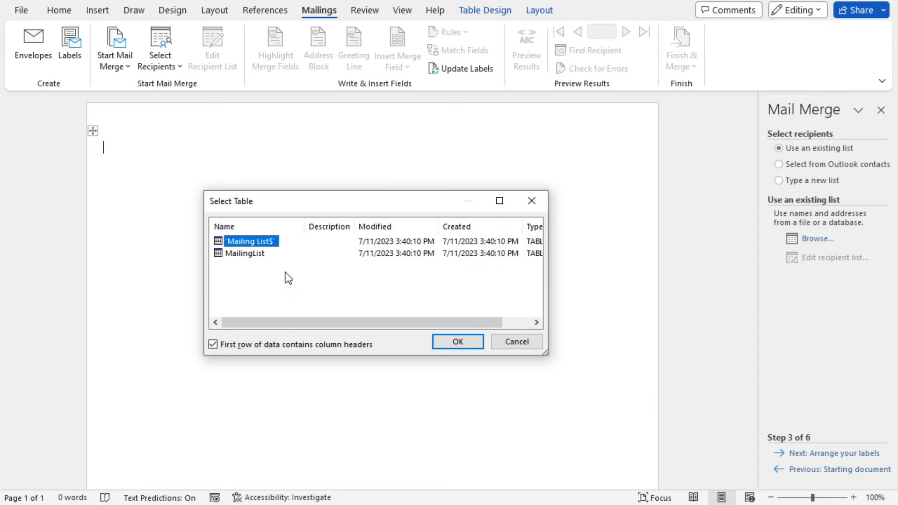
Use the MailingList table with column headers as the data source, accept all recipients, and advance the wizard to arranging the labels
{"action": "left_click", "coordinate": [254, 255]}
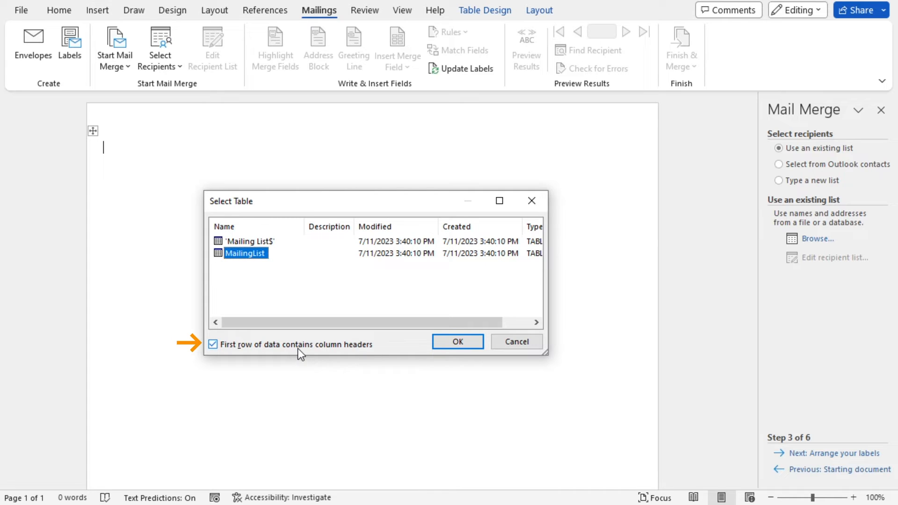
{"action": "left_click", "coordinate": [458, 342]}
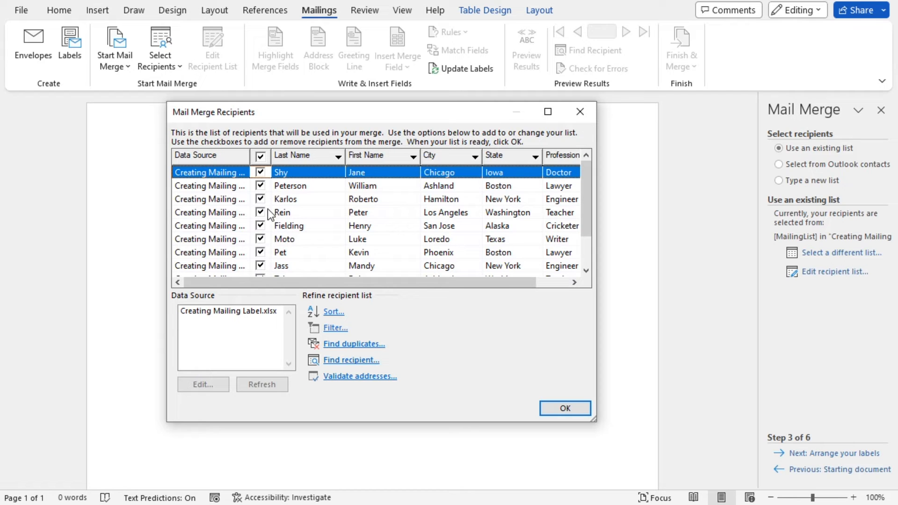
{"action": "left_click", "coordinate": [264, 240]}
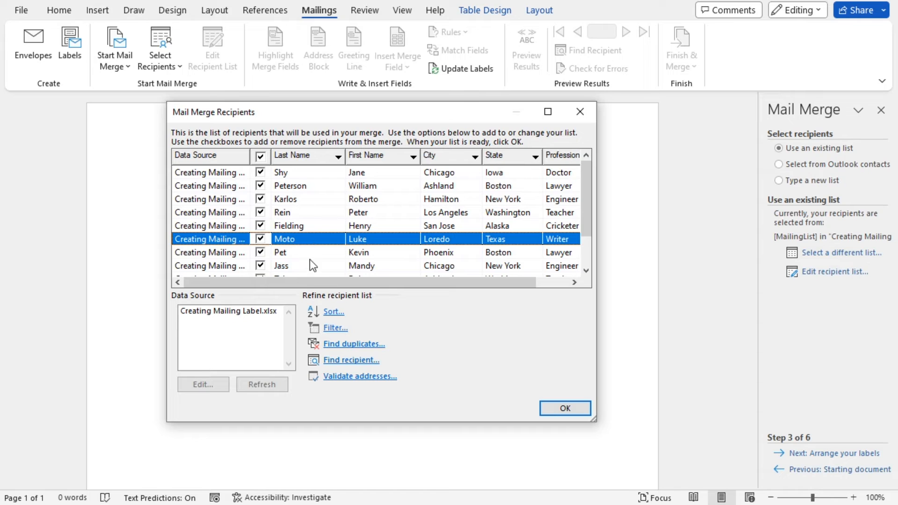
{"action": "left_click_drag", "start_coordinate": [307, 279], "coordinate": [354, 283]}
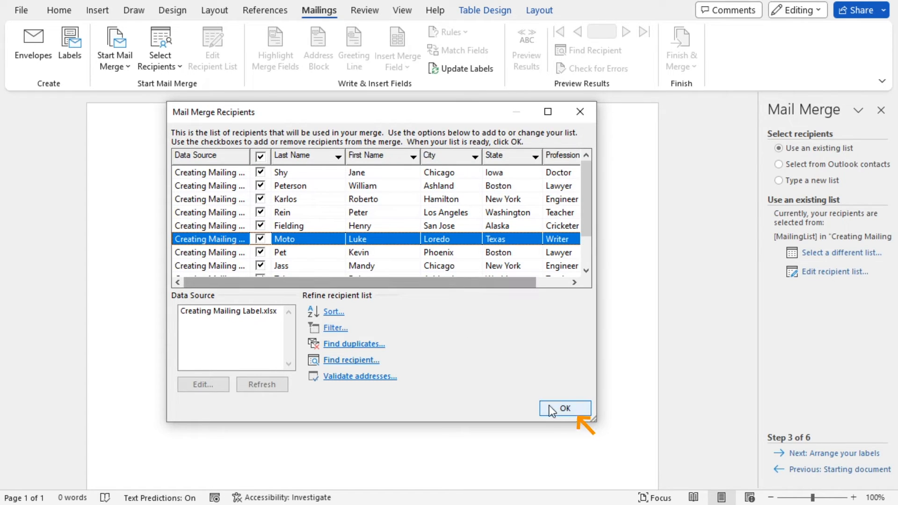
{"action": "left_click", "coordinate": [567, 409]}
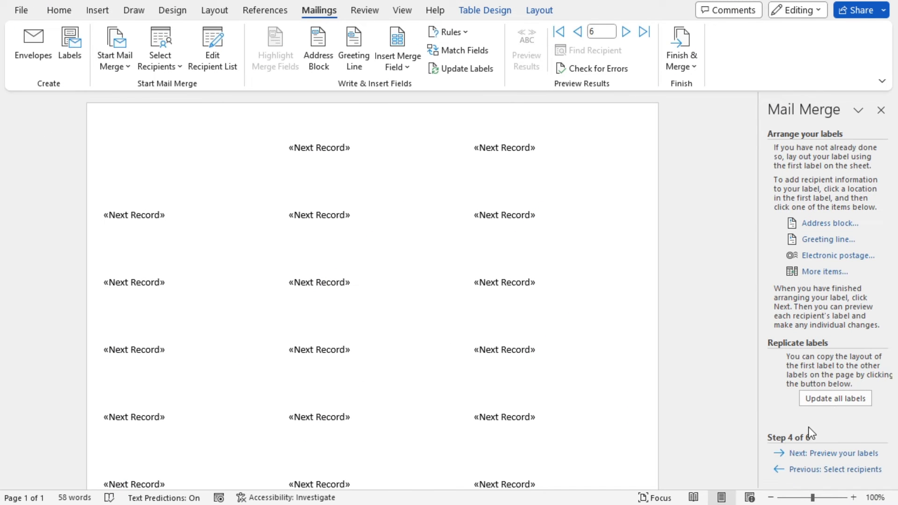
Insert an address block in the first label using the short first name, middle initial, last name and suffix format, checking several recipients' previews
{"action": "left_click", "coordinate": [827, 224]}
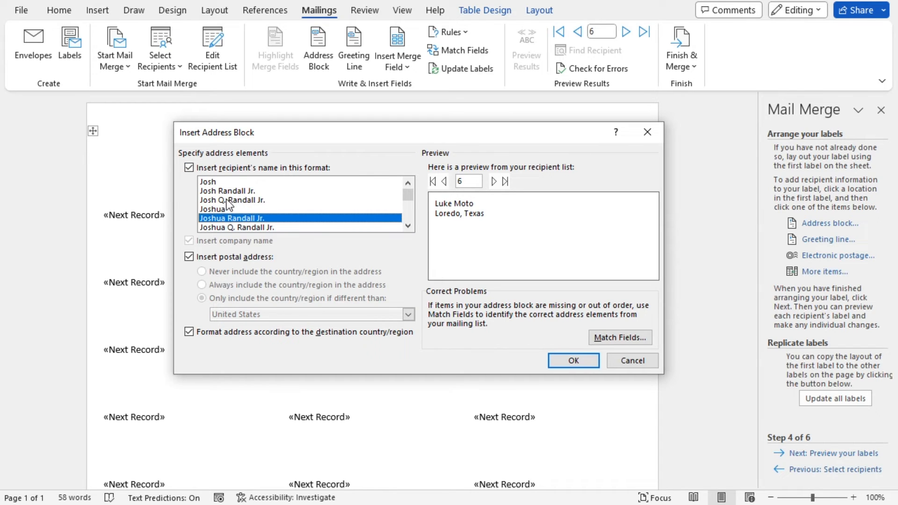
{"action": "left_click", "coordinate": [242, 199]}
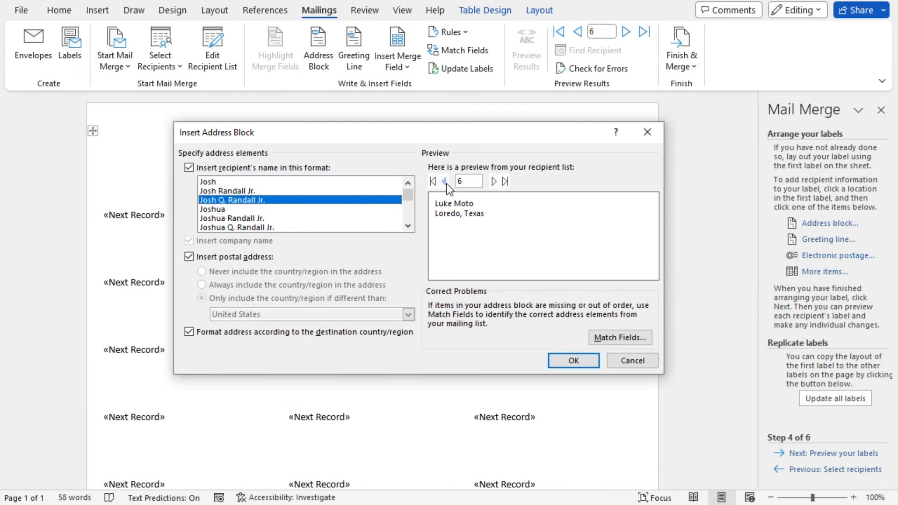
{"action": "left_click", "coordinate": [444, 182]}
{"action": "left_click", "coordinate": [445, 181]}
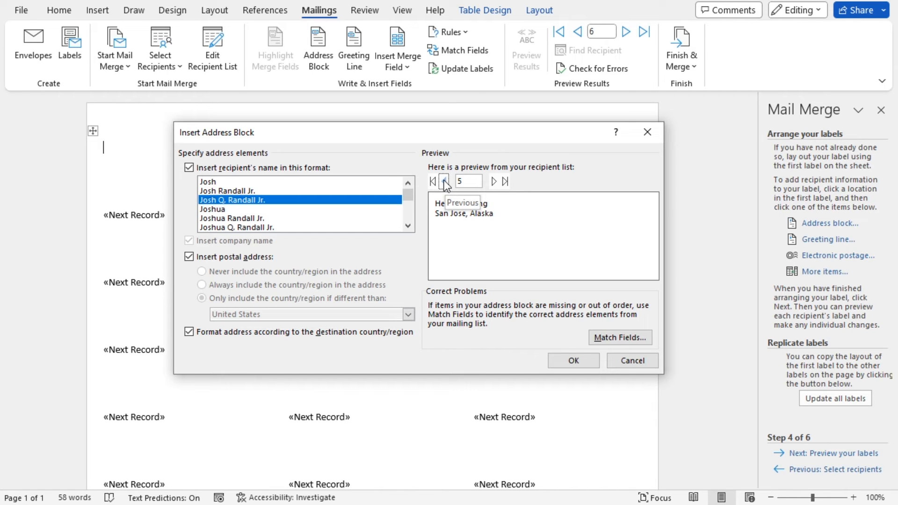
{"action": "left_click", "coordinate": [444, 182]}
{"action": "left_click", "coordinate": [445, 182]}
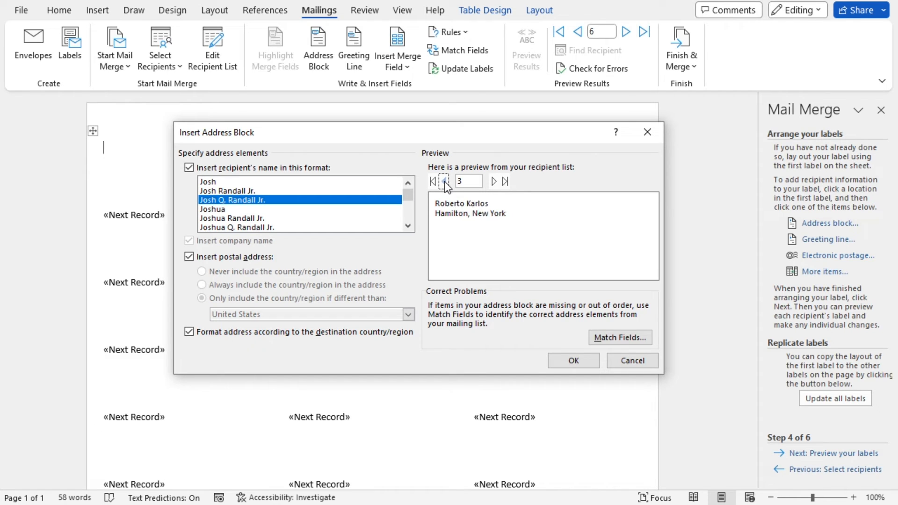
{"action": "left_click", "coordinate": [445, 182]}
{"action": "left_click", "coordinate": [445, 181]}
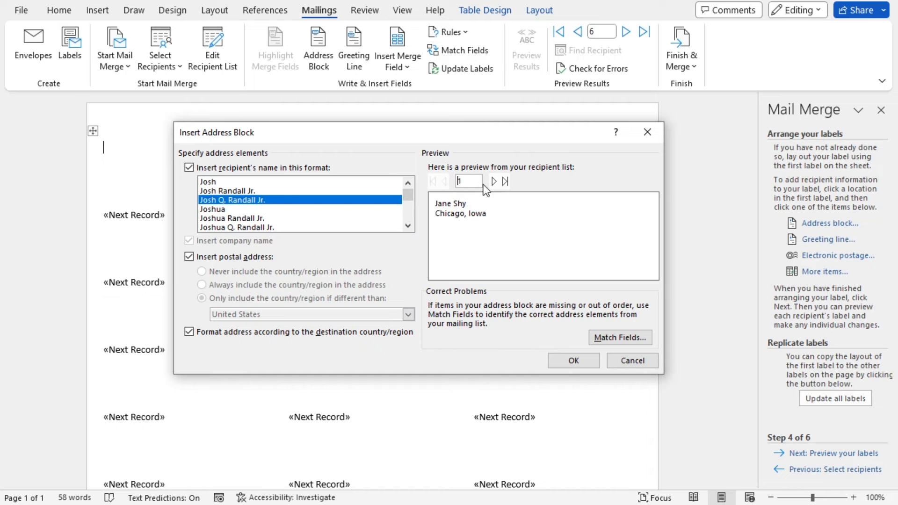
{"action": "left_click", "coordinate": [494, 182]}
{"action": "left_click", "coordinate": [494, 182]}
{"action": "left_click", "coordinate": [494, 182]}
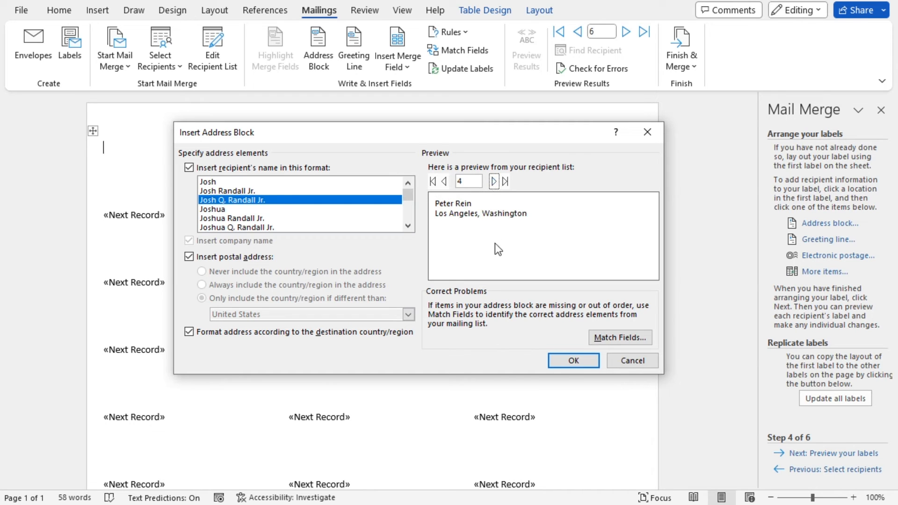
{"action": "left_click", "coordinate": [554, 362]}
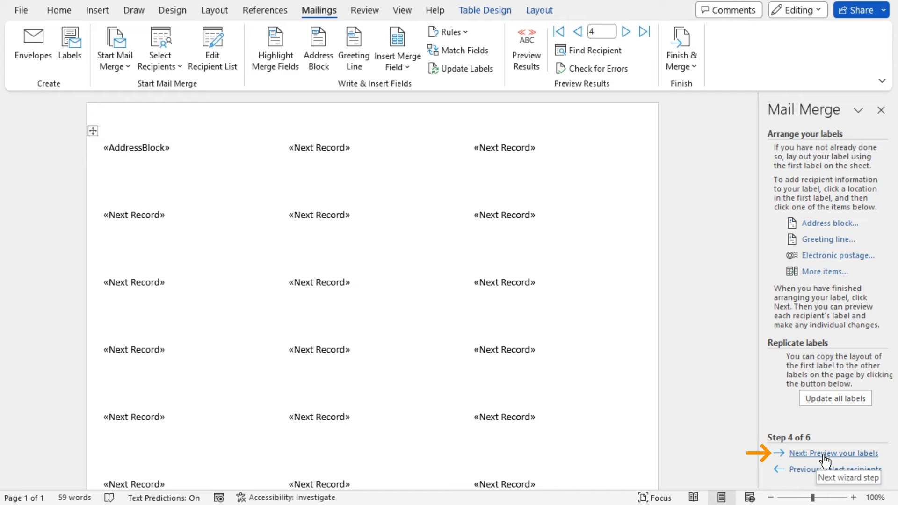
Advance to the label preview, browse through several recipients' labels, and proceed to the complete-the-merge stage
{"action": "left_click", "coordinate": [824, 460]}
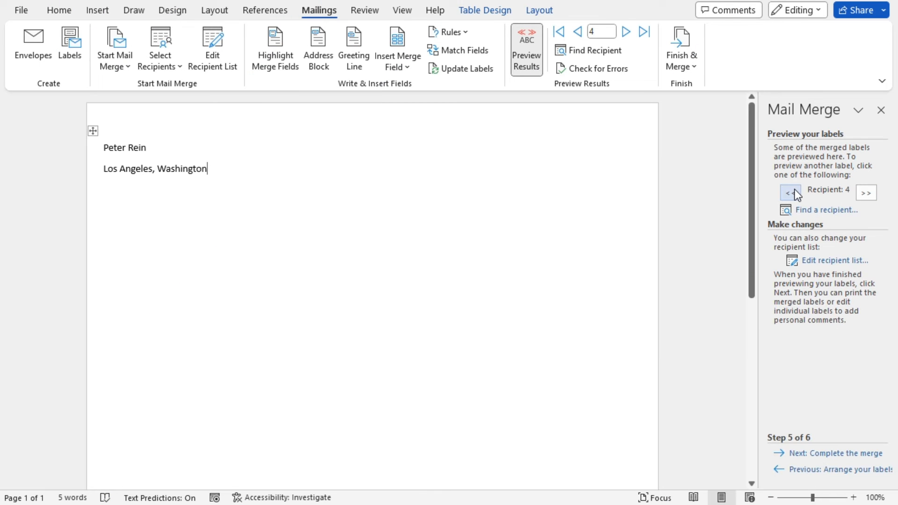
{"action": "left_click", "coordinate": [867, 193]}
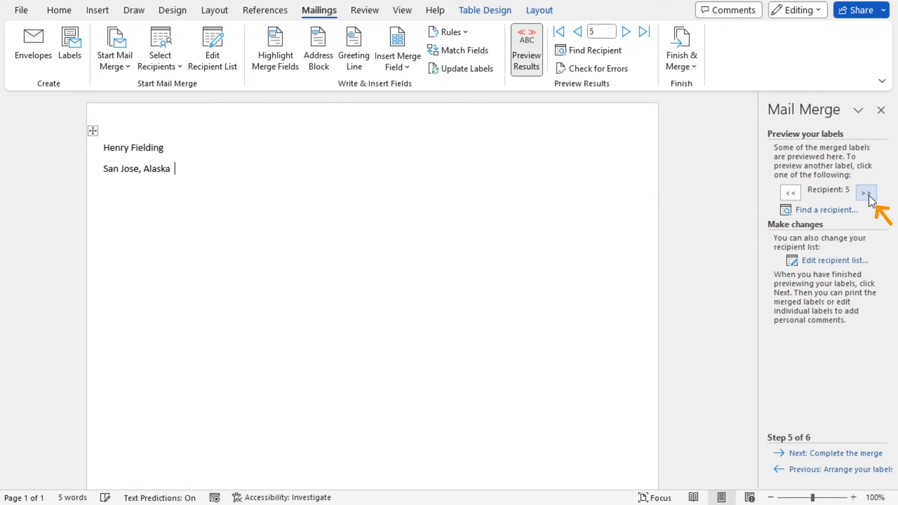
{"action": "left_click", "coordinate": [791, 193]}
{"action": "left_click", "coordinate": [791, 192]}
{"action": "left_click", "coordinate": [791, 193]}
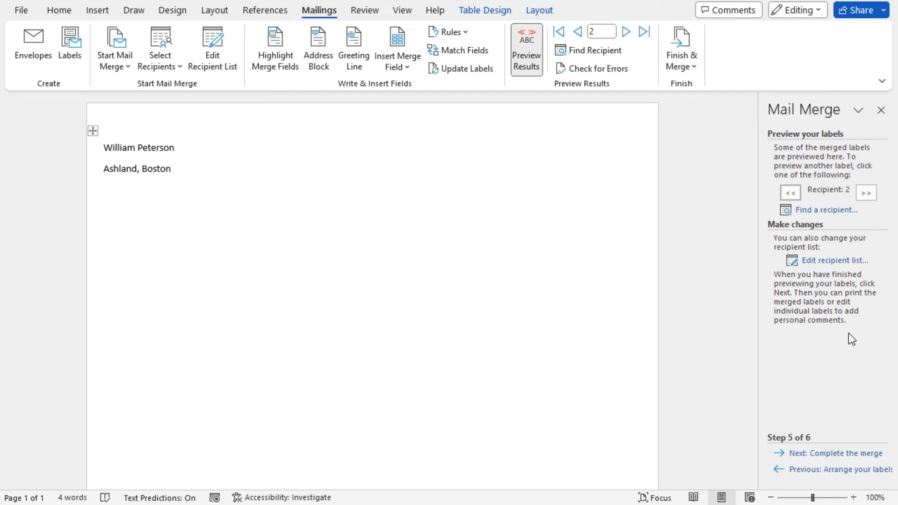
{"action": "left_click", "coordinate": [839, 454]}
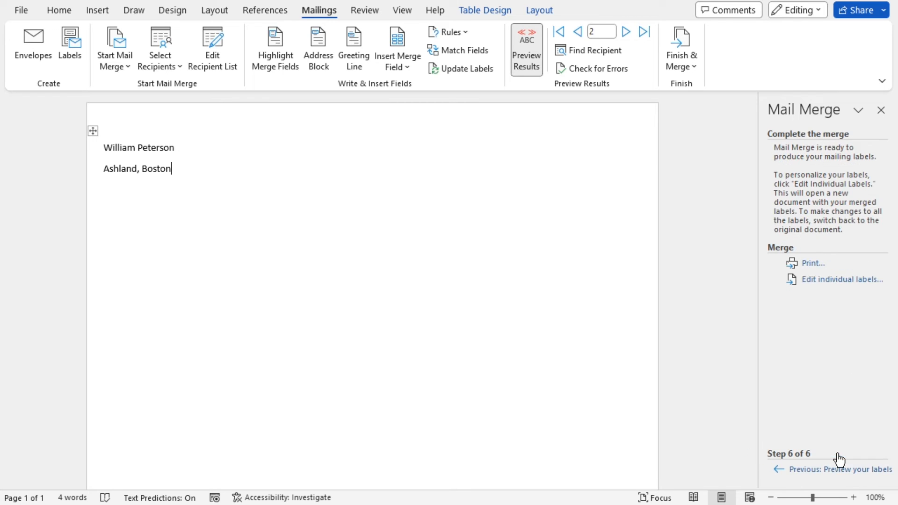
Check the print settings for merging all records to the printer, and close them without printing
{"action": "left_click", "coordinate": [813, 265]}
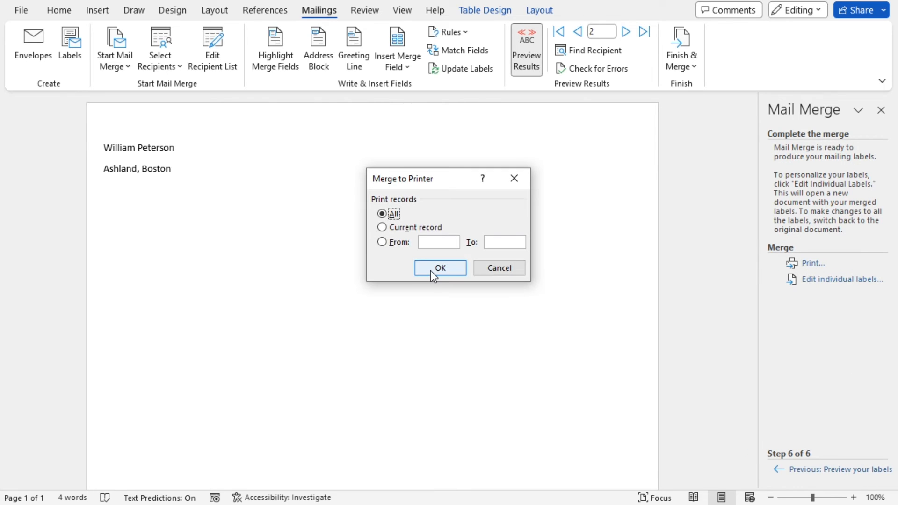
{"action": "left_click", "coordinate": [434, 269]}
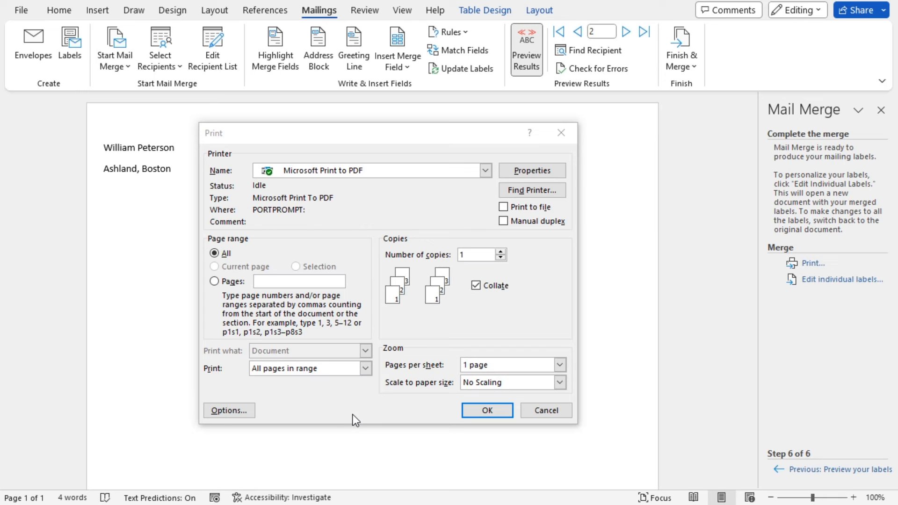
{"action": "left_click", "coordinate": [406, 410]}
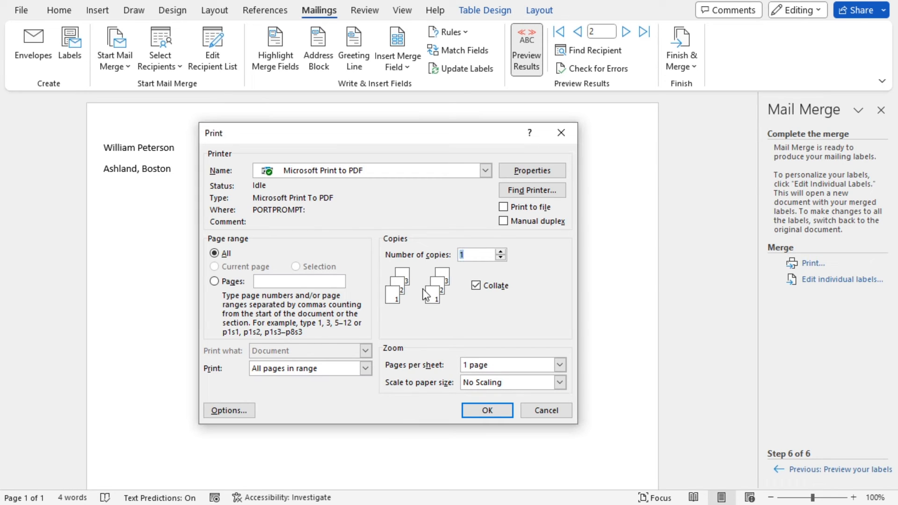
{"action": "left_click", "coordinate": [561, 134]}
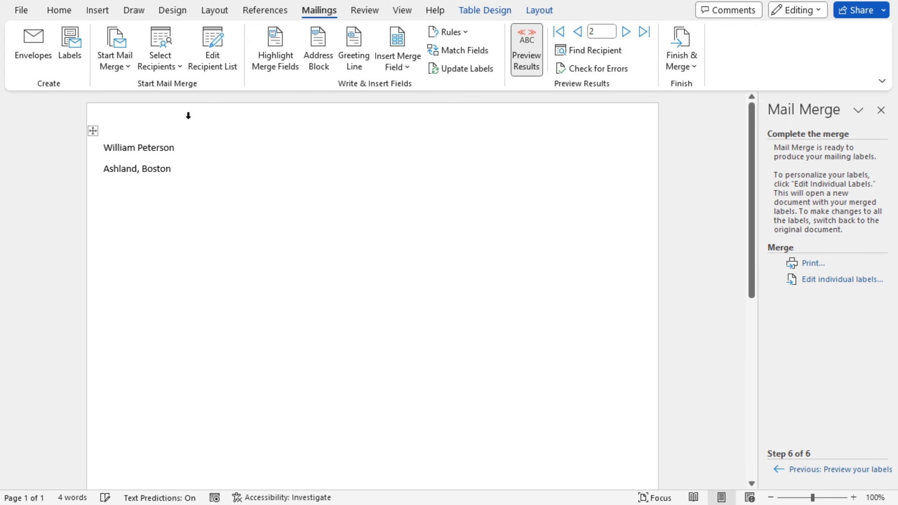
Save the merged label document in the Downloads folder as mailing labels.docx
{"action": "left_click", "coordinate": [23, 10]}
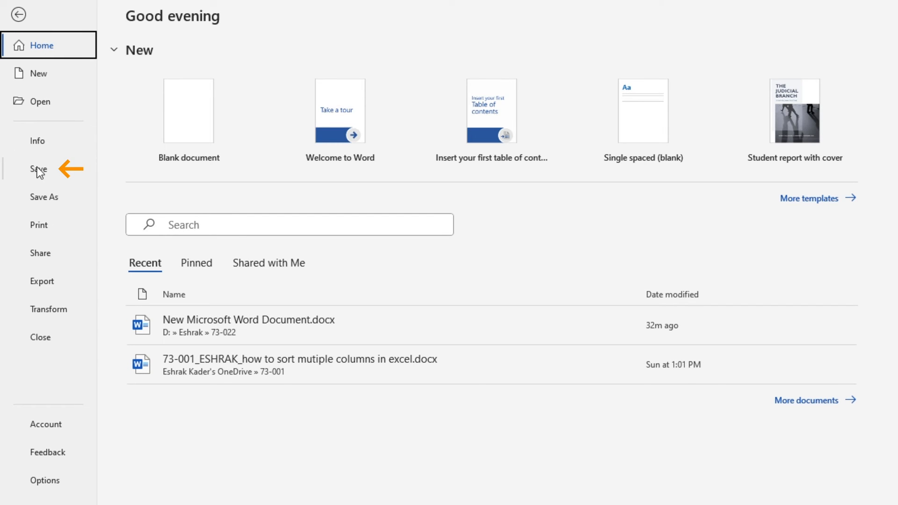
{"action": "left_click", "coordinate": [55, 196]}
{"action": "left_click", "coordinate": [187, 256]}
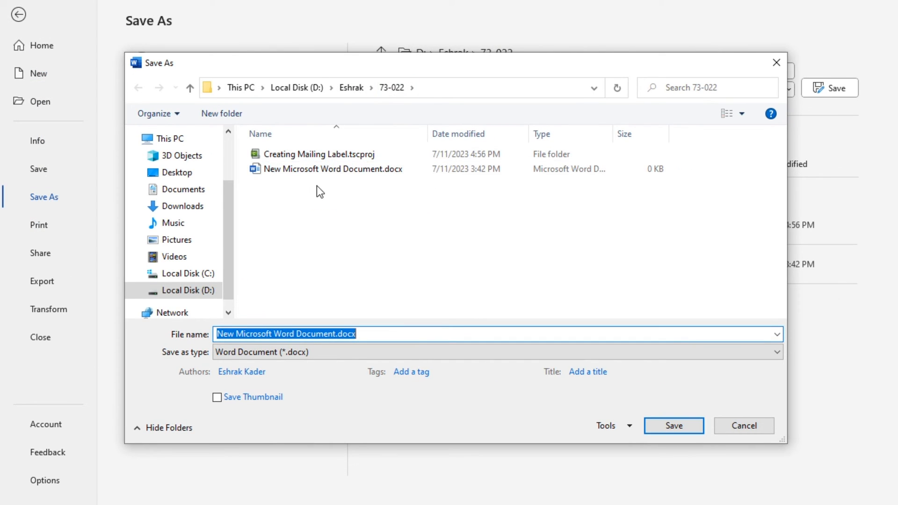
{"action": "left_click", "coordinate": [181, 209]}
{"action": "left_click", "coordinate": [373, 334]}
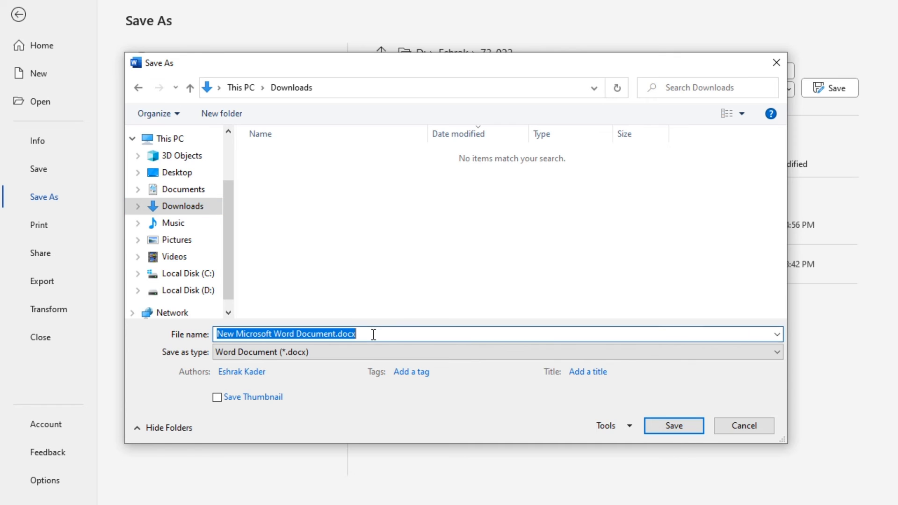
{"action": "type", "text": "mail"}
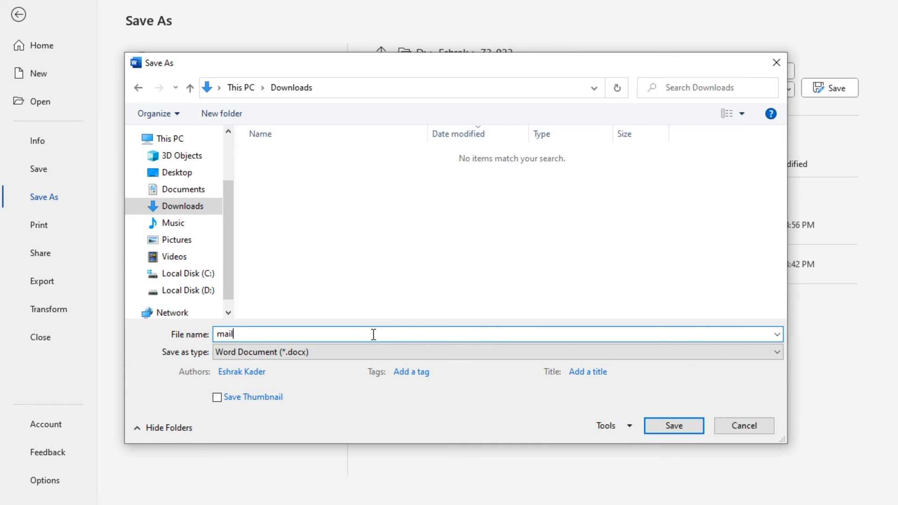
{"action": "type", "text": "ing label"}
{"action": "left_click", "coordinate": [685, 426]}
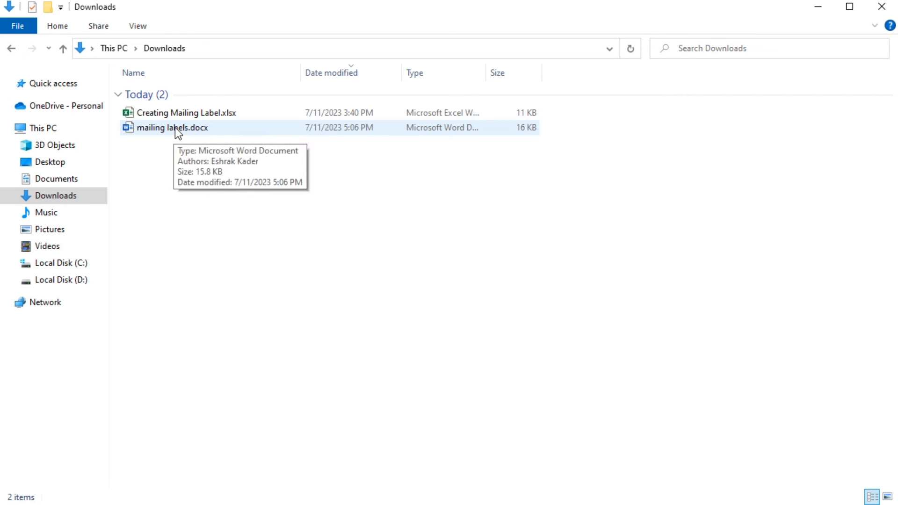
Reopen mailing labels.docx from the Downloads folder and allow it to load the MailingList data
{"action": "double_click", "coordinate": [176, 129]}
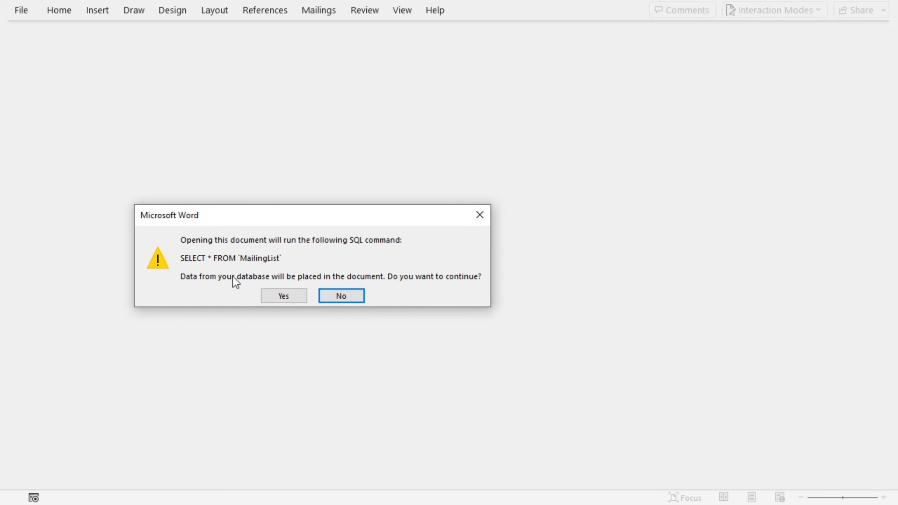
{"action": "left_click", "coordinate": [285, 298]}
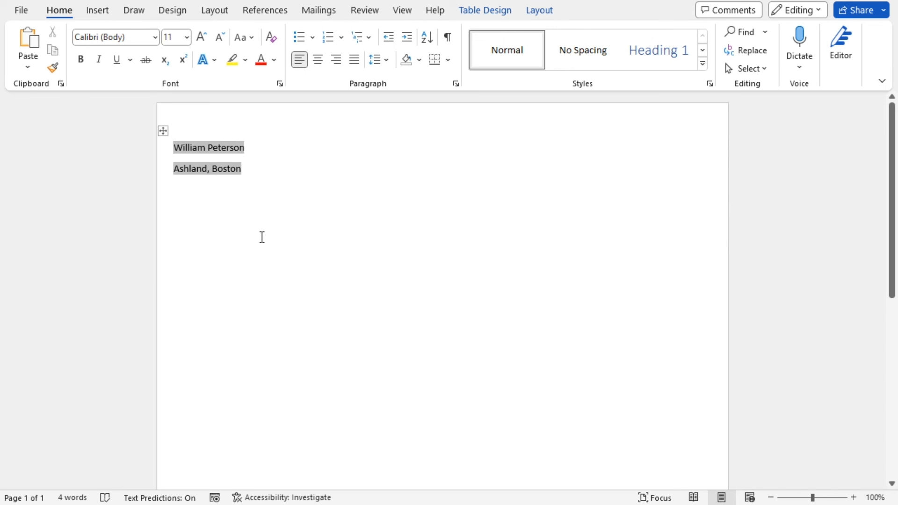